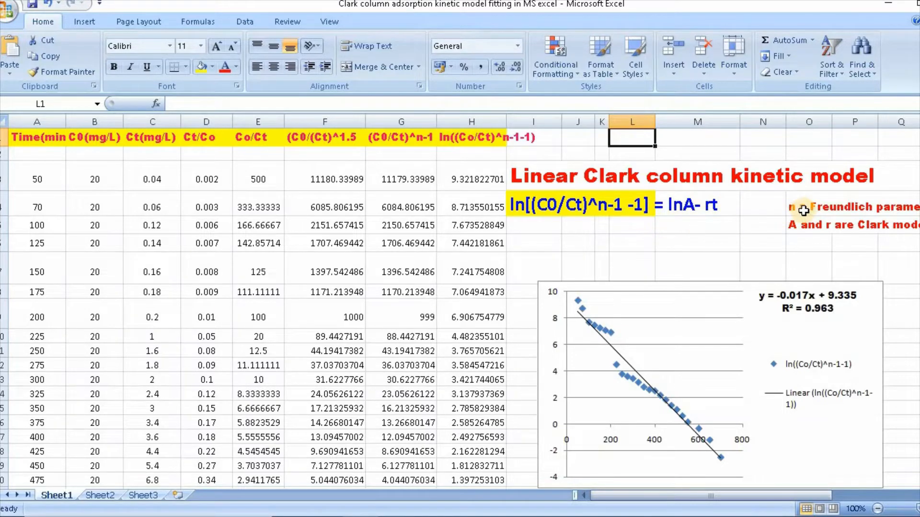
# Step: Review the Clark model parameter notes and the Time, C0, Ct and Co/Ct data columns
pyautogui.moveTo(795, 496); pyautogui.dragTo(853, 497)
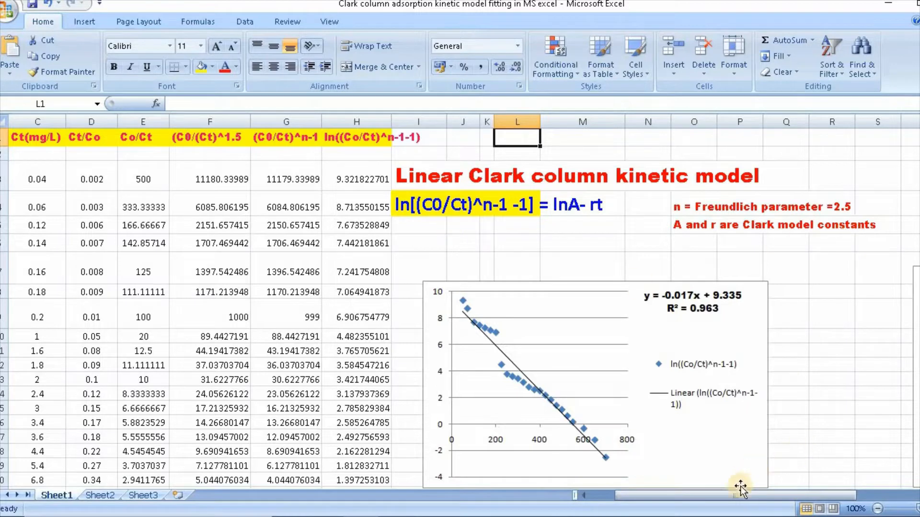
pyautogui.moveTo(734, 496); pyautogui.dragTo(694, 496)
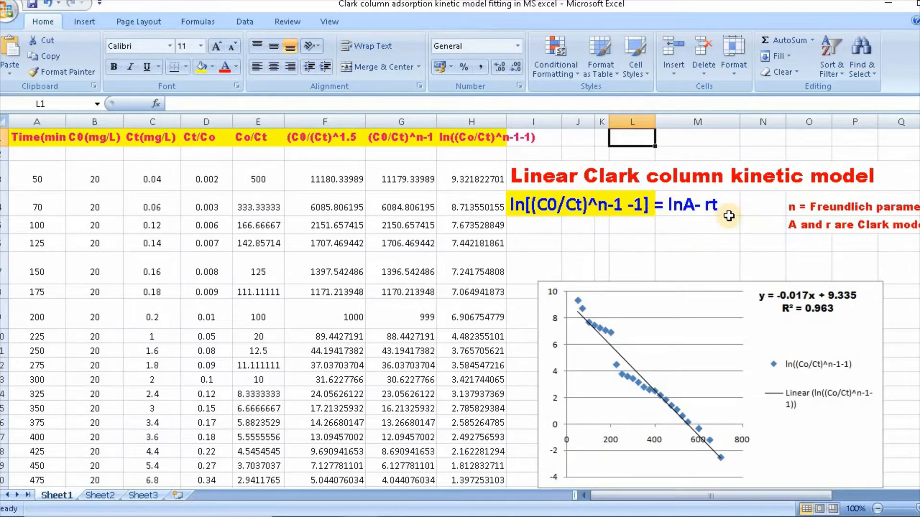
pyautogui.click(27, 121)
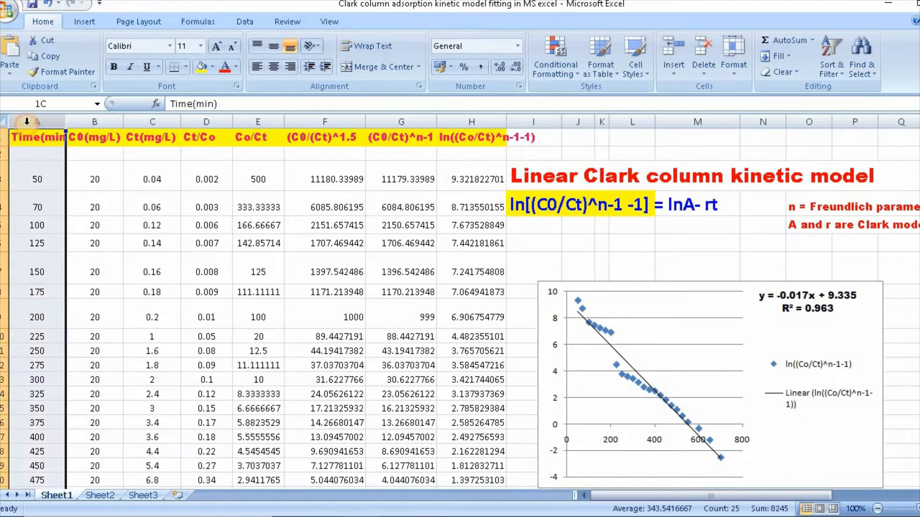
pyautogui.click(81, 122)
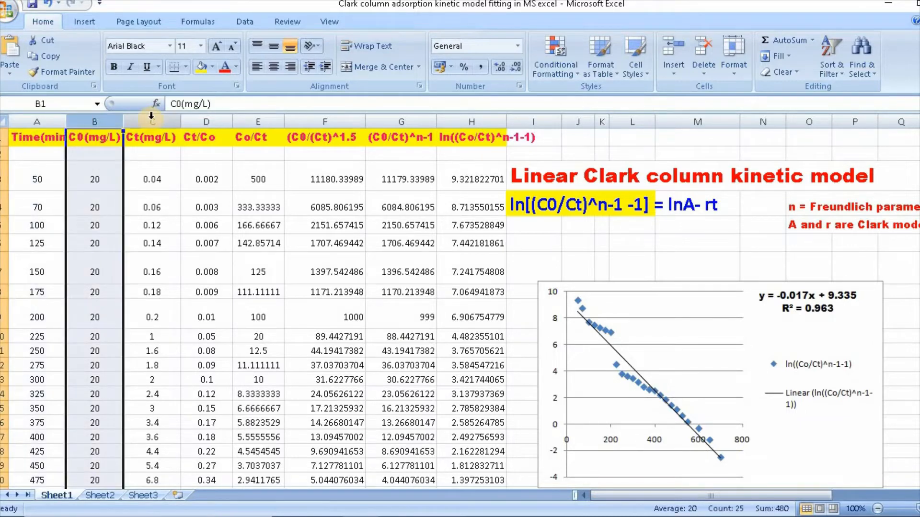
pyautogui.click(150, 120)
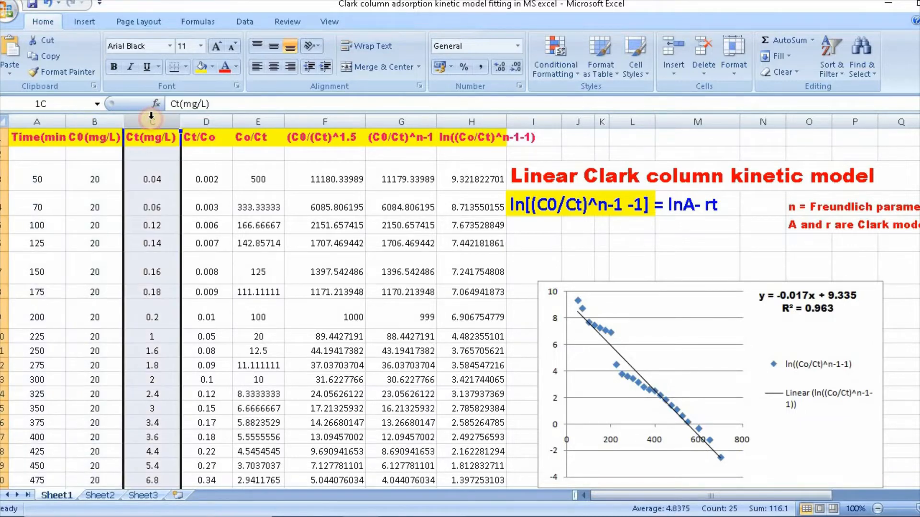
pyautogui.click(258, 122)
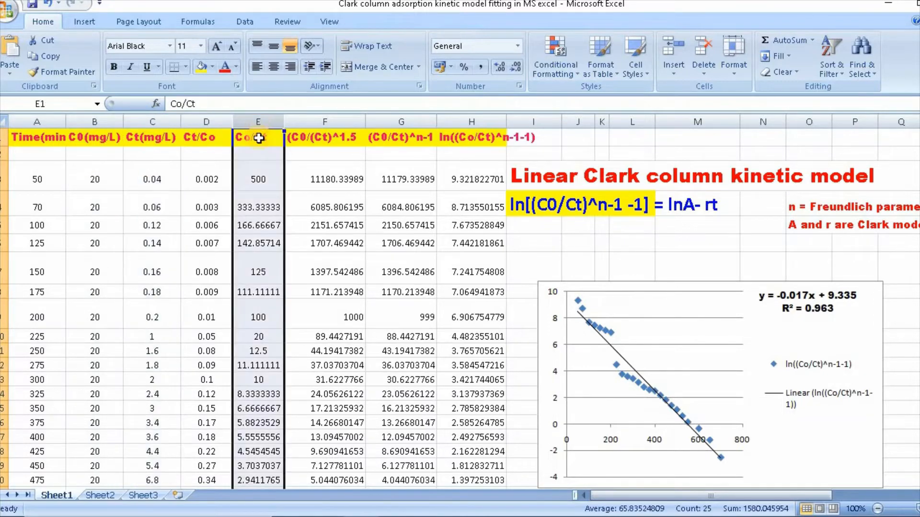
# Step: Calculate Co/Ct in E3 with =B3/C3 and fill the formula down the column to E26
pyautogui.doubleClick(258, 183)
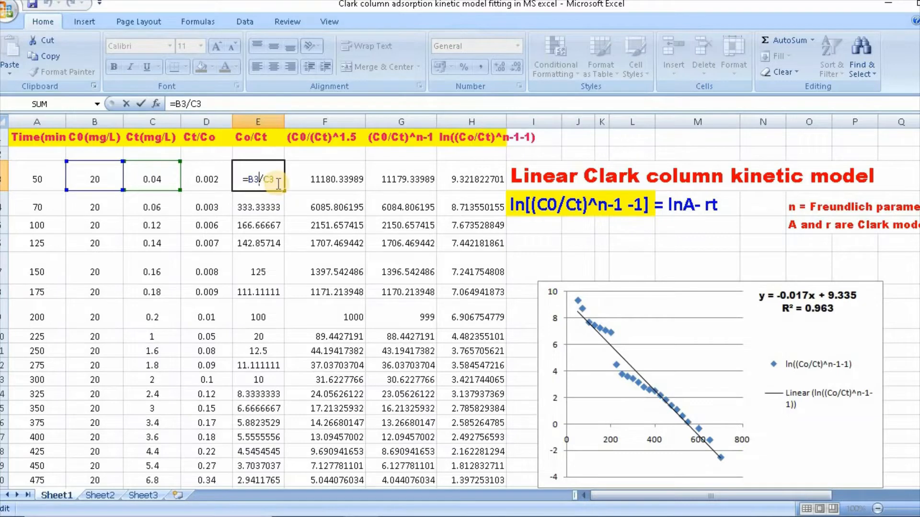
pyautogui.press('Return')
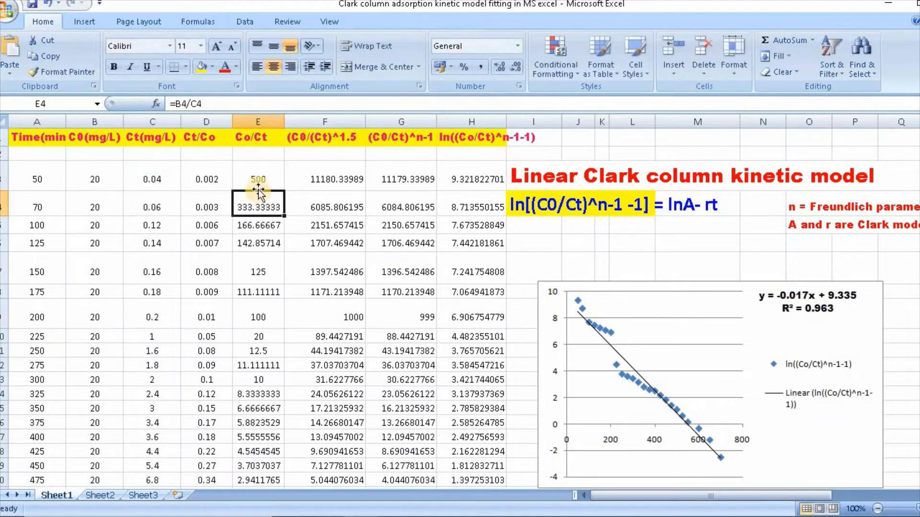
pyautogui.click(263, 182)
pyautogui.moveTo(284, 191); pyautogui.dragTo(274, 359)
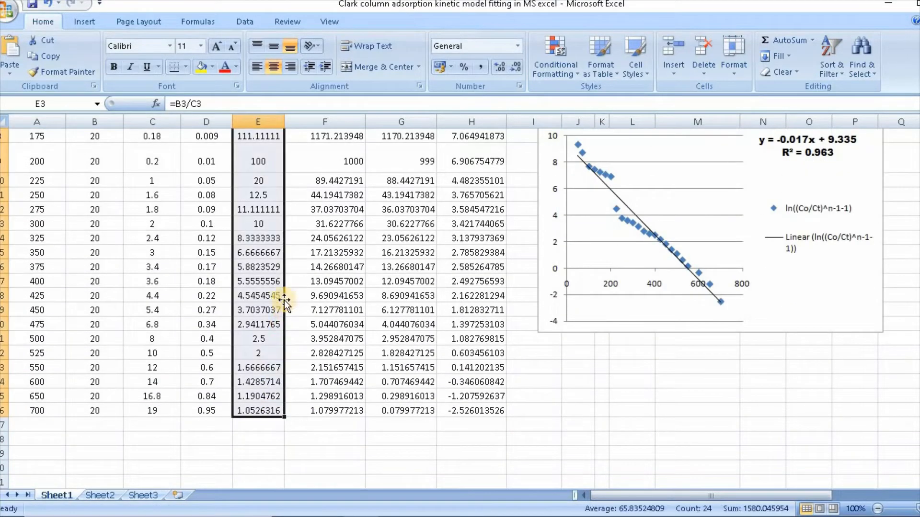
pyautogui.scroll(3, 214, 290)
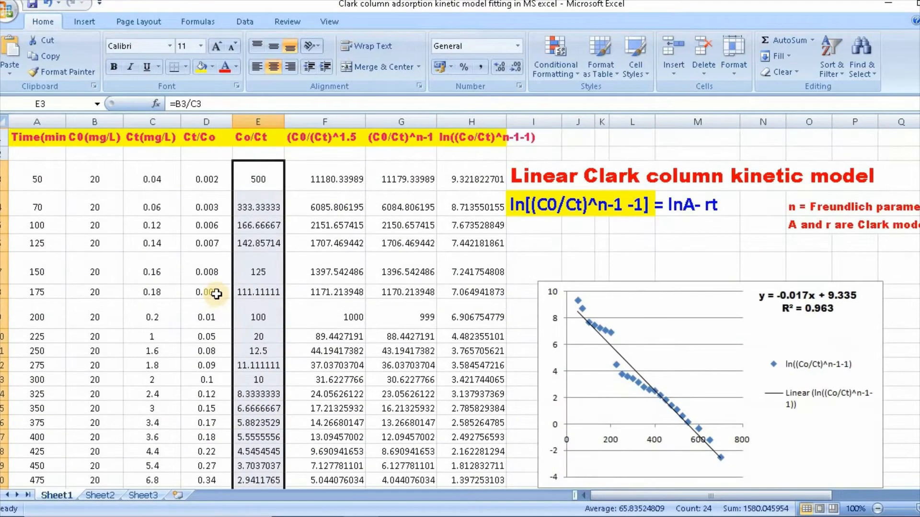
# Step: Raise Co/Ct to the power 1.5 in F3 with =(E3)^1.5 and fill the formula down to F26
pyautogui.click(320, 145)
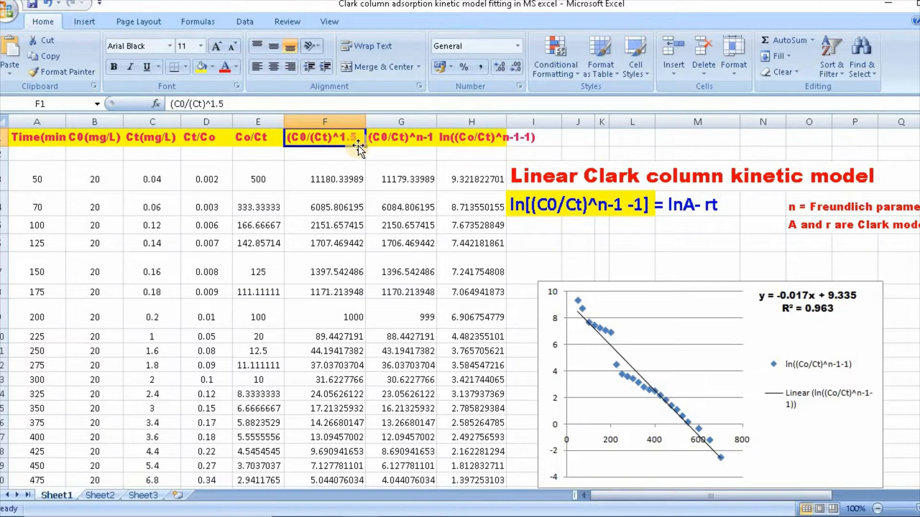
pyautogui.doubleClick(330, 183)
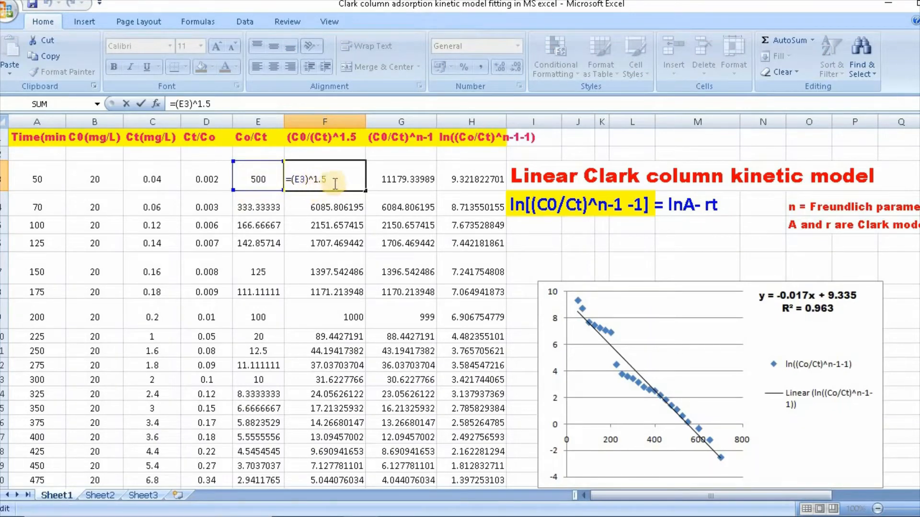
pyautogui.press('Return')
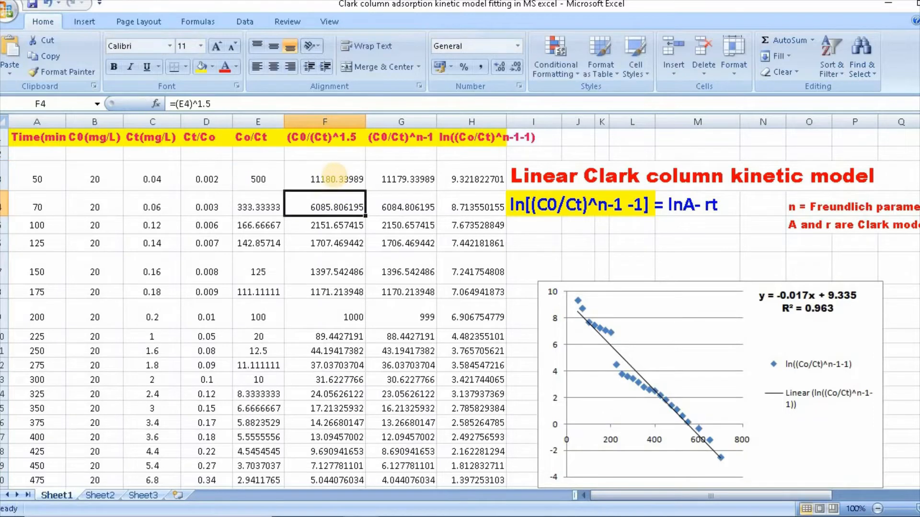
pyautogui.click(336, 174)
pyautogui.moveTo(366, 193); pyautogui.dragTo(353, 450)
pyautogui.scroll(2, 355, 301)
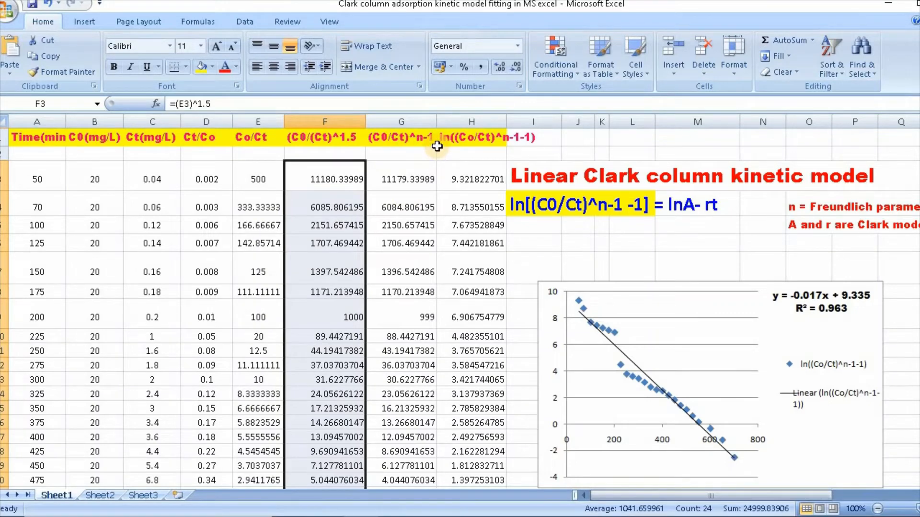
# Step: Subtract 1 from the powered ratio in G3 with =F3-1 and fill the formula down to G26
pyautogui.doubleClick(420, 182)
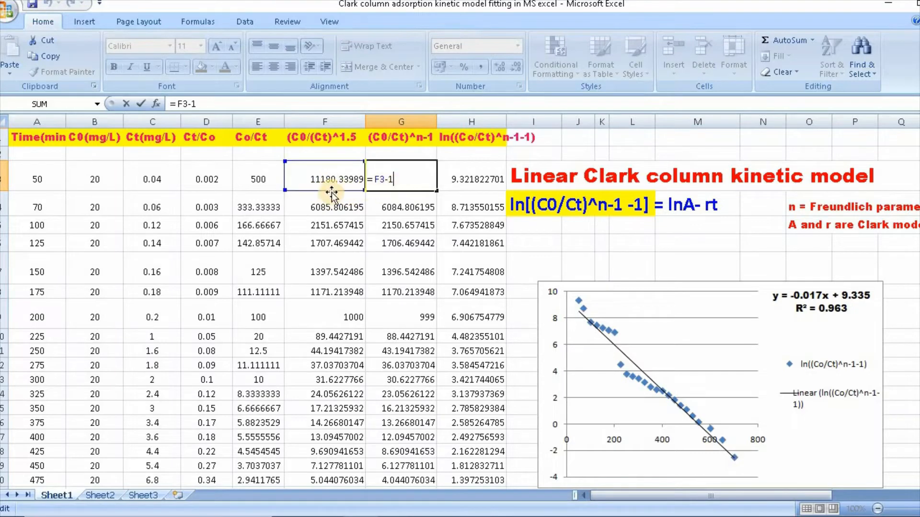
pyautogui.press('Return')
pyautogui.click(423, 177)
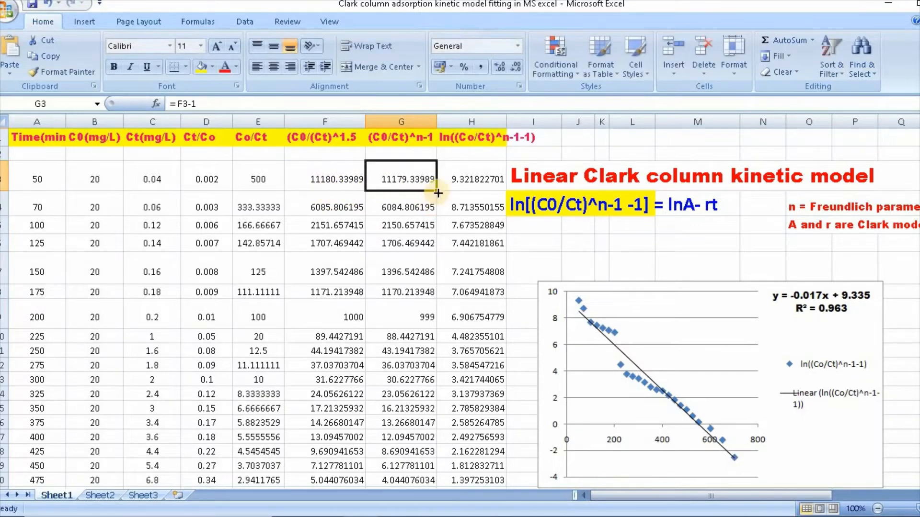
pyautogui.moveTo(438, 193); pyautogui.dragTo(429, 472)
pyautogui.scroll(2, 420, 208)
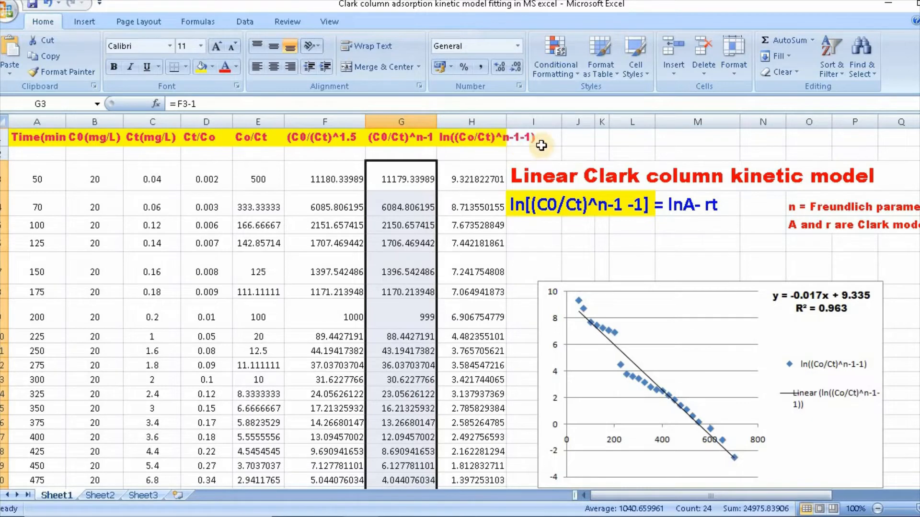
# Step: Enter =LN(G3) in H3 and fill the natural logarithm formula down the rest of column H
pyautogui.click(487, 182)
pyautogui.write('=LN(G3)')
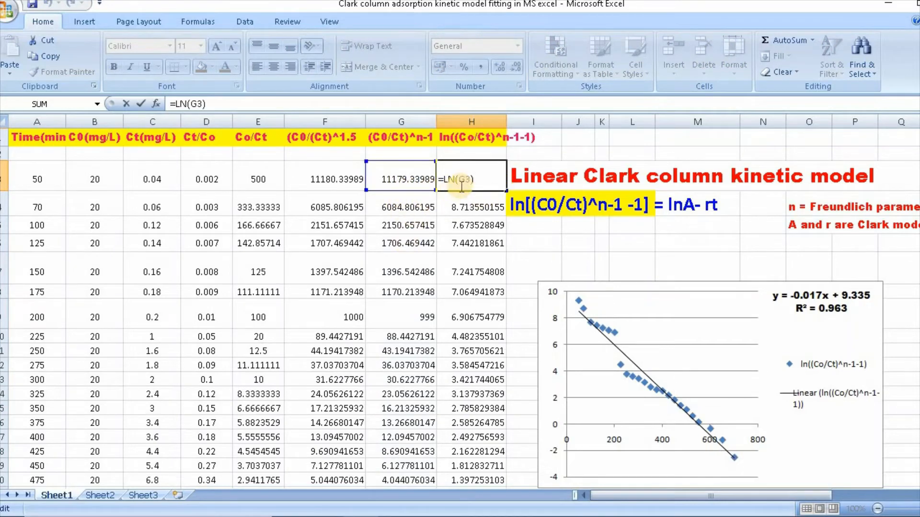
pyautogui.press('Return')
pyautogui.click(479, 182)
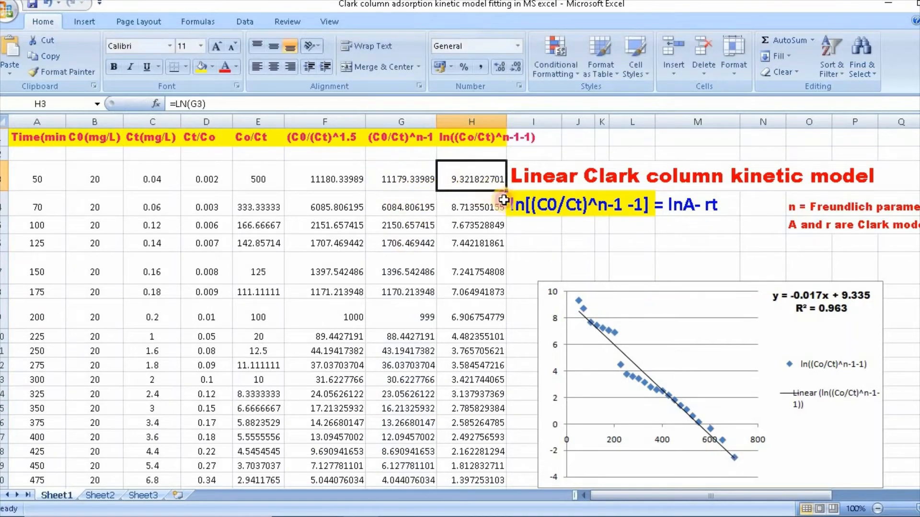
pyautogui.moveTo(507, 194); pyautogui.dragTo(507, 481)
pyautogui.scroll(2, 503, 345)
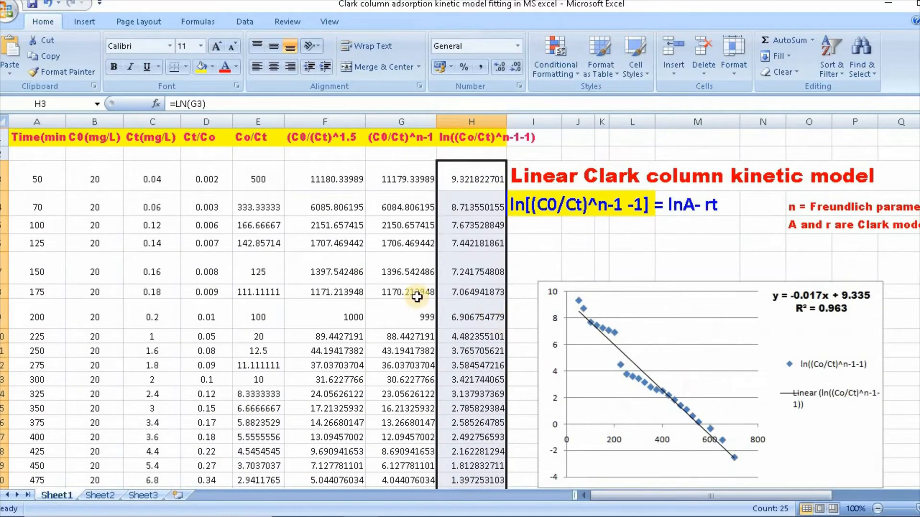
pyautogui.click(53, 121)
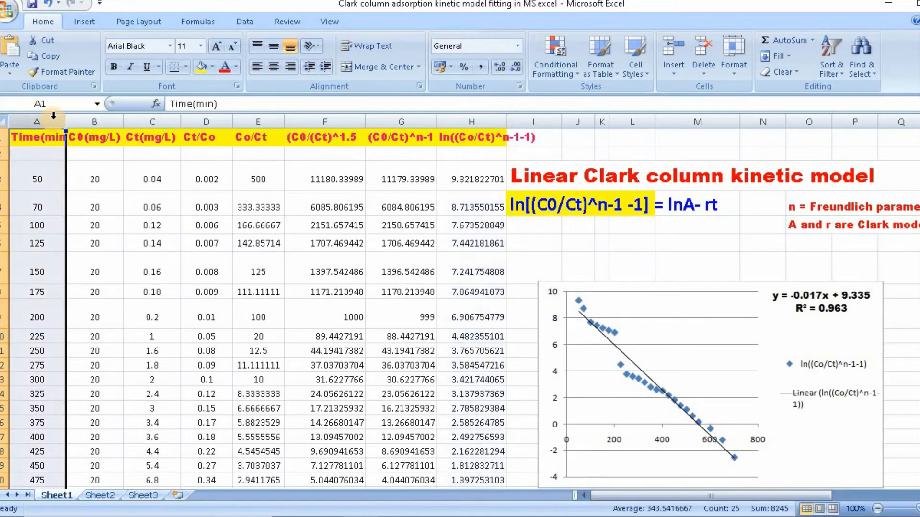
pyautogui.keyDown('ctrl'); pyautogui.click(473, 138); pyautogui.keyUp('ctrl')
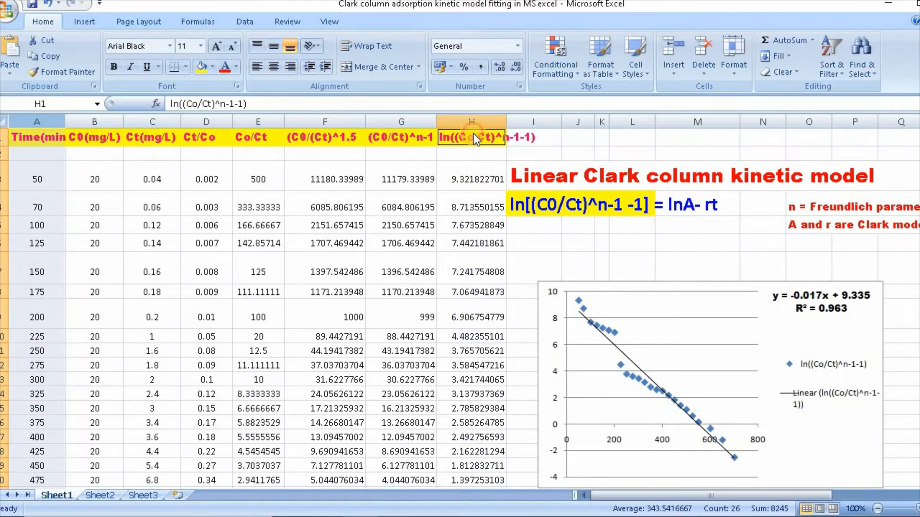
pyautogui.click(89, 23)
pyautogui.click(374, 73)
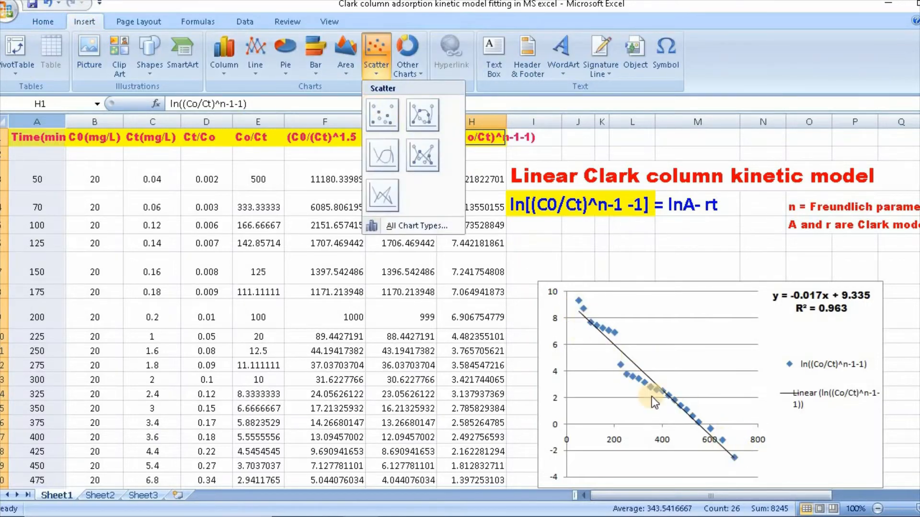
pyautogui.click(752, 456)
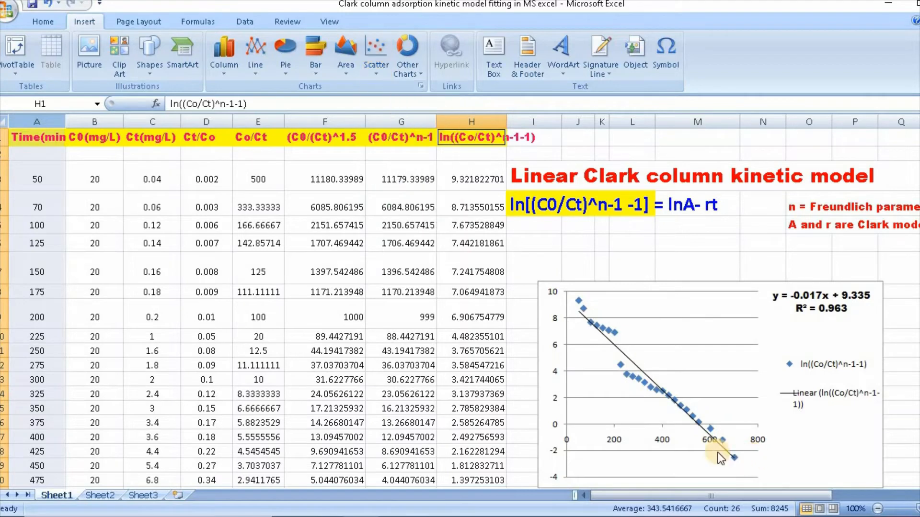
# Step: Add a linear trendline to the ln((Co/Ct)^n-1-1) series in the scatter chart
pyautogui.click(637, 384)
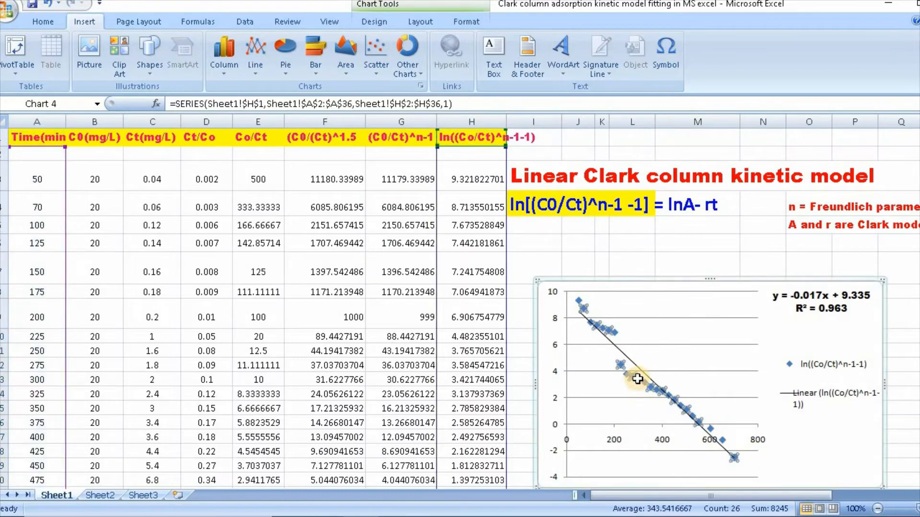
pyautogui.click(419, 22)
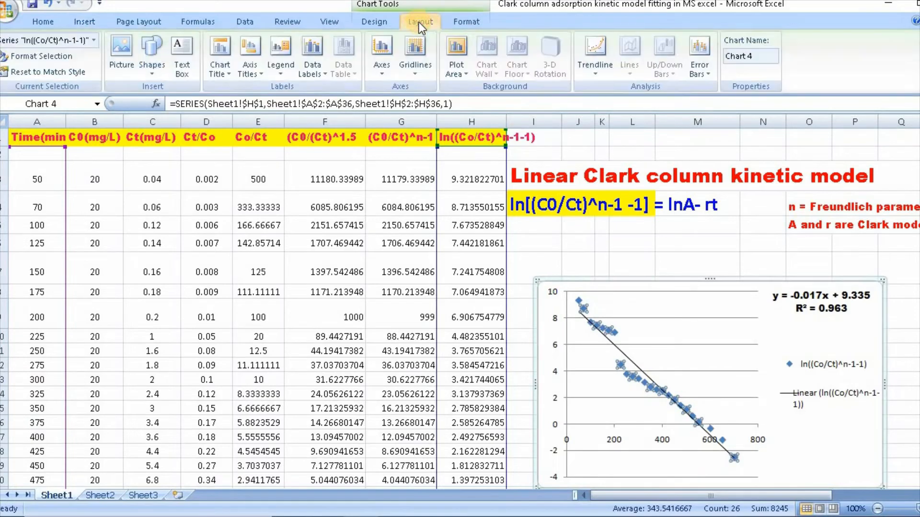
pyautogui.click(596, 73)
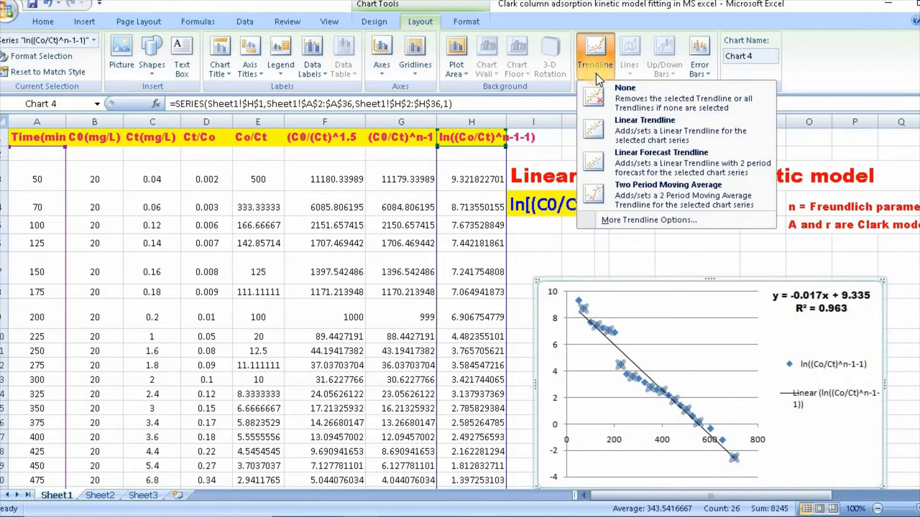
pyautogui.click(621, 117)
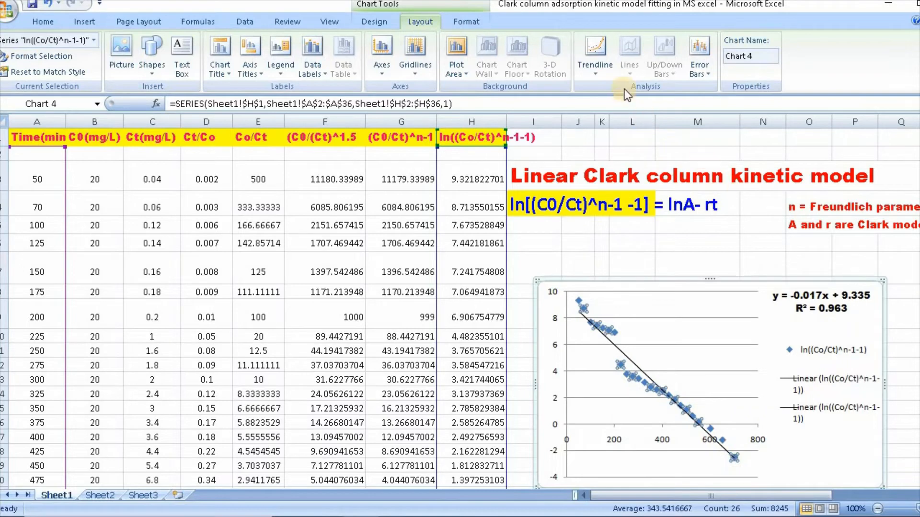
# Step: Add another linear trendline to the series with its equation and R-squared value displayed on the chart
pyautogui.click(594, 70)
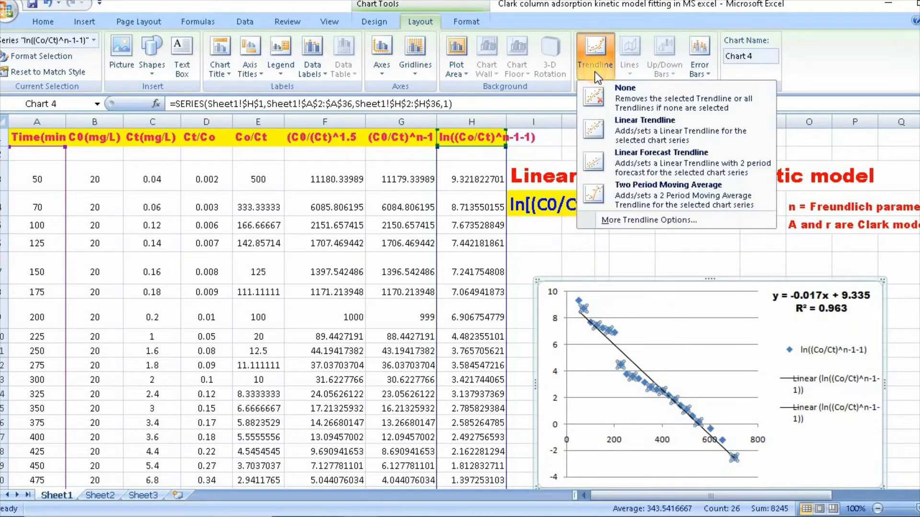
pyautogui.click(621, 224)
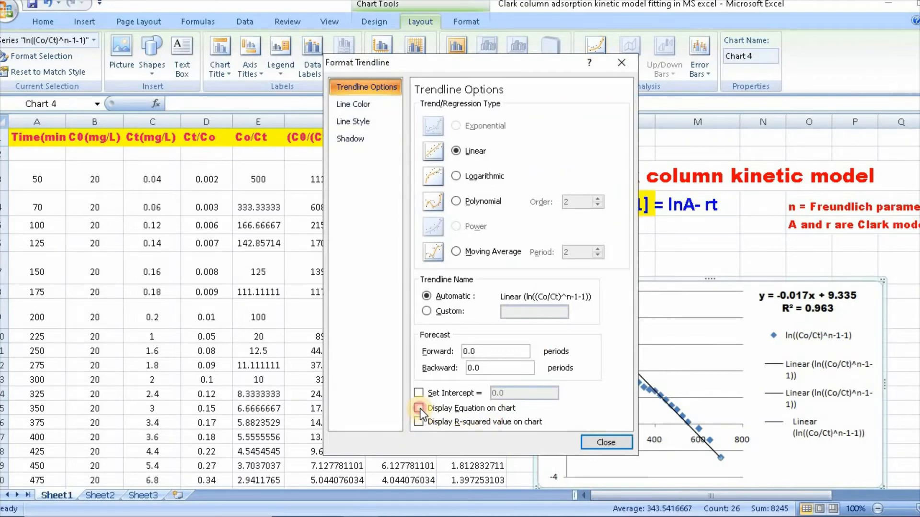
pyautogui.click(419, 408)
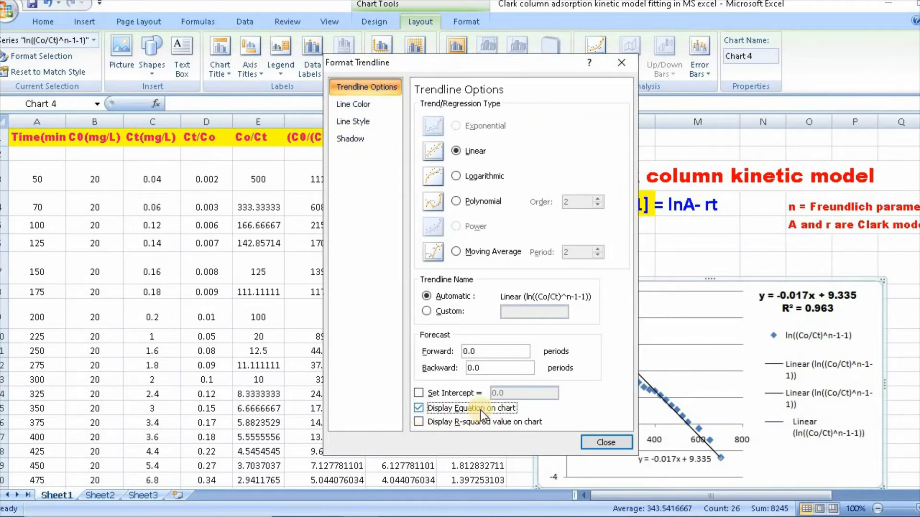
pyautogui.click(419, 423)
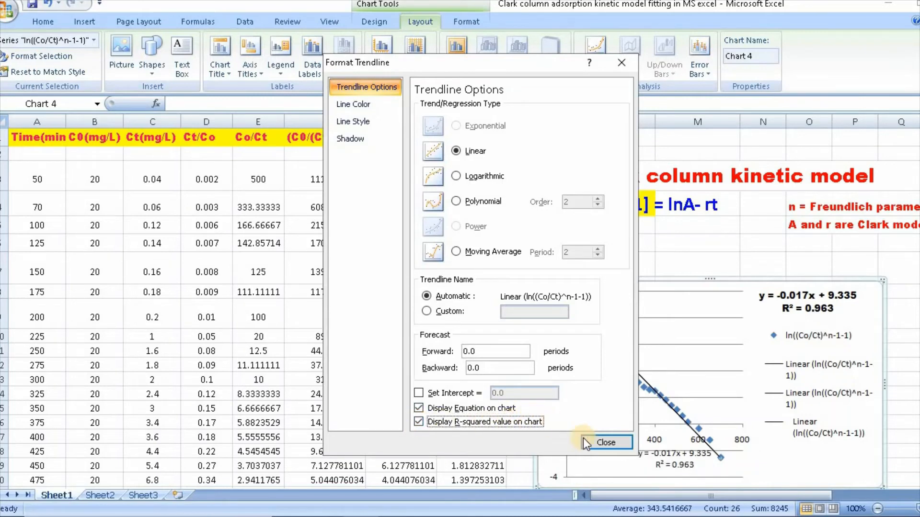
pyautogui.click(604, 442)
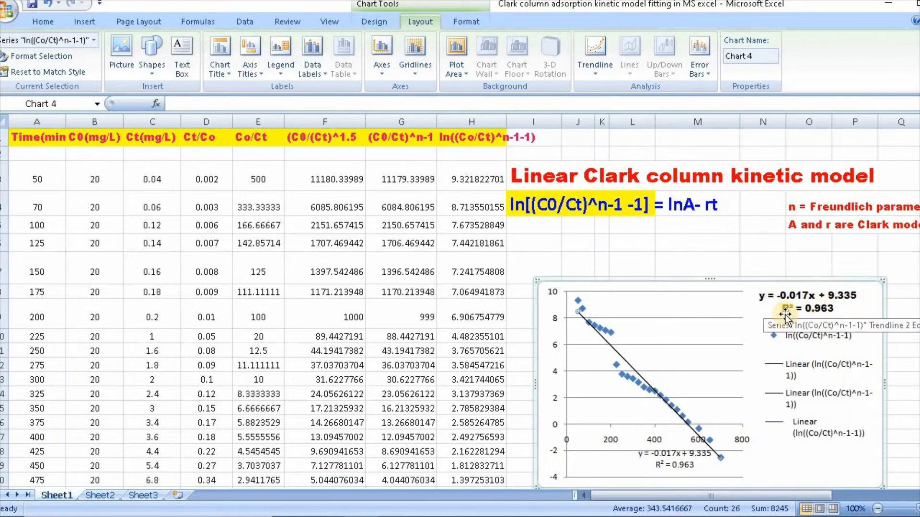
# Step: Compare the bold trendline equation label on the chart with the linear Clark equation in row 4
pyautogui.click(855, 312)
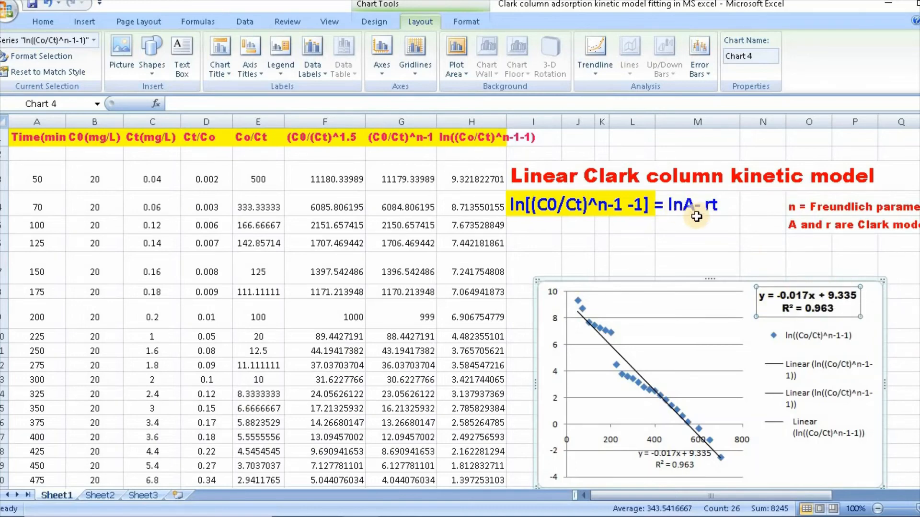
pyautogui.click(686, 207)
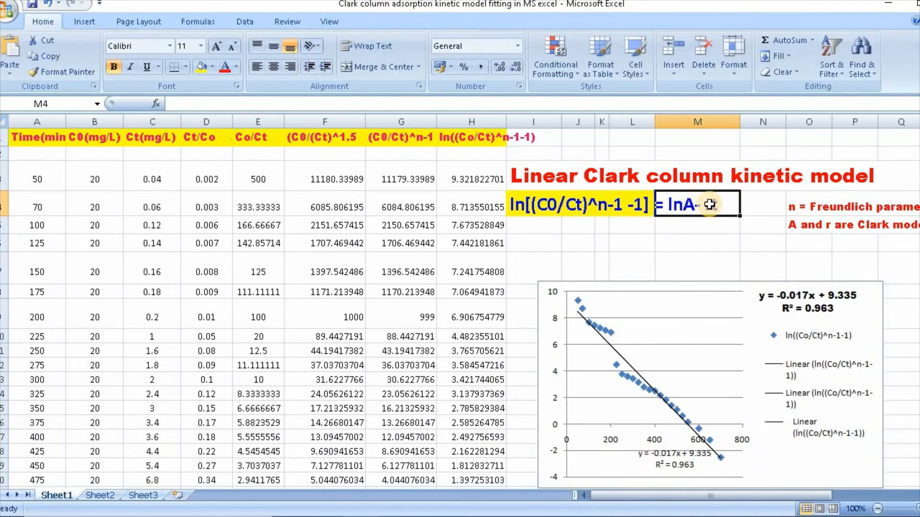
pyautogui.click(901, 358)
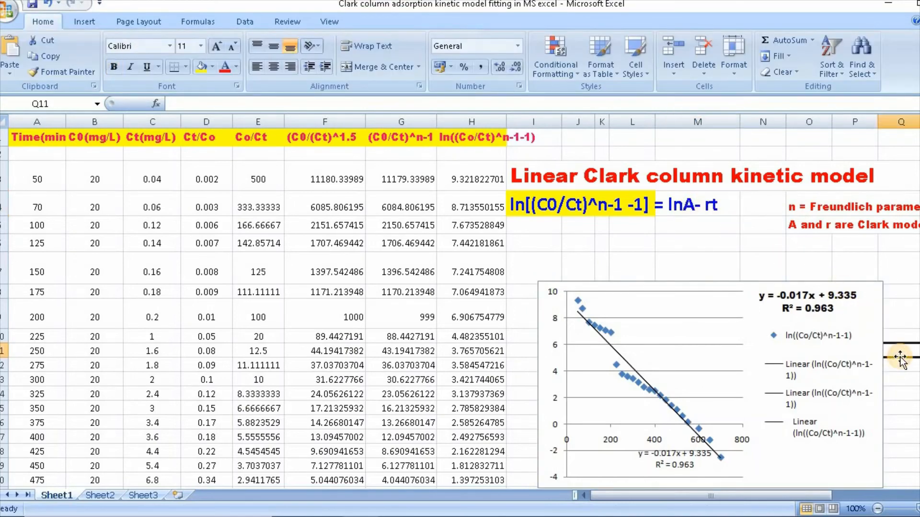